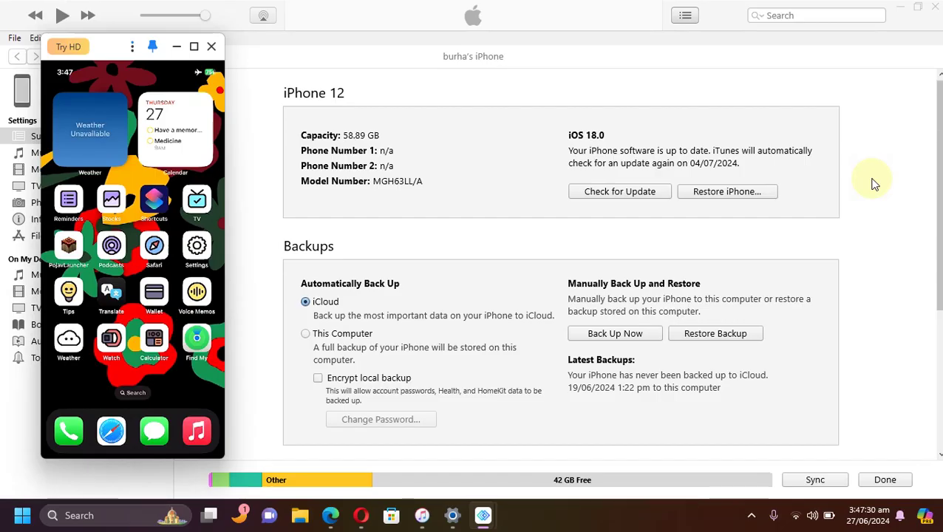
- Check the iPhone's iOS build version on the iTunes device summary
{"action": "left_click", "coordinate": [595, 134]}
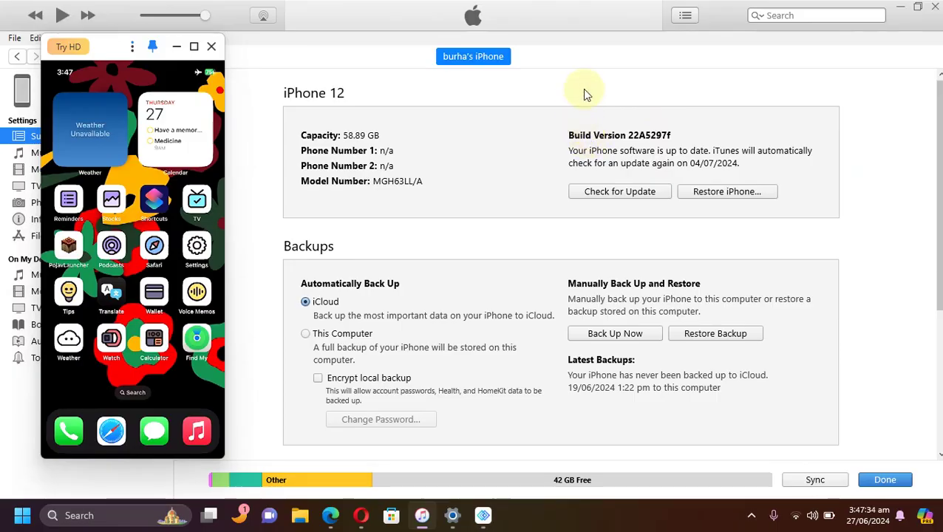
{"action": "left_click", "coordinate": [592, 140]}
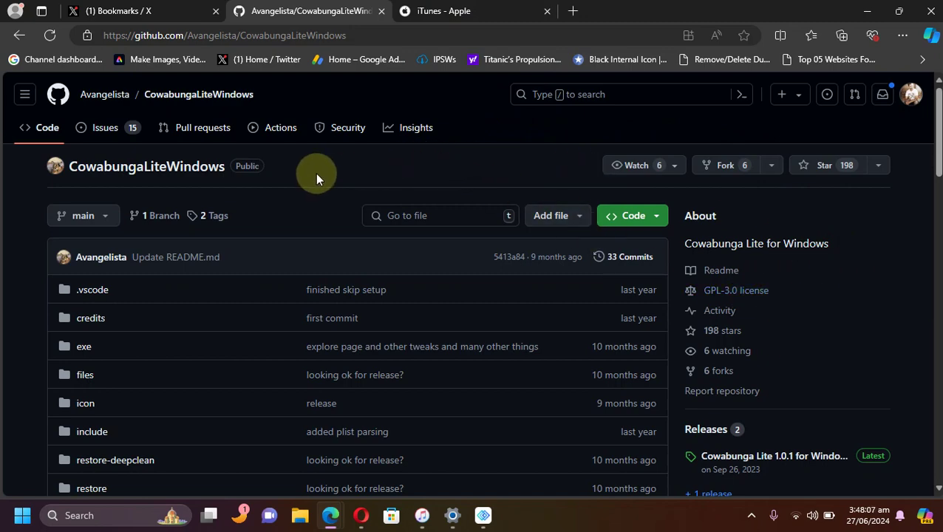
- Open the Cowabunga Lite 1.0.1 for Windows release from the CowabungaLiteWindows repository and view its downloadable assets
{"action": "scroll", "coordinate": [517, 318], "scroll_direction": "down", "scroll_amount": 10}
{"action": "scroll", "coordinate": [515, 316], "scroll_direction": "up", "scroll_amount": 10}
{"action": "scroll", "coordinate": [709, 353], "scroll_direction": "down", "scroll_amount": 2}
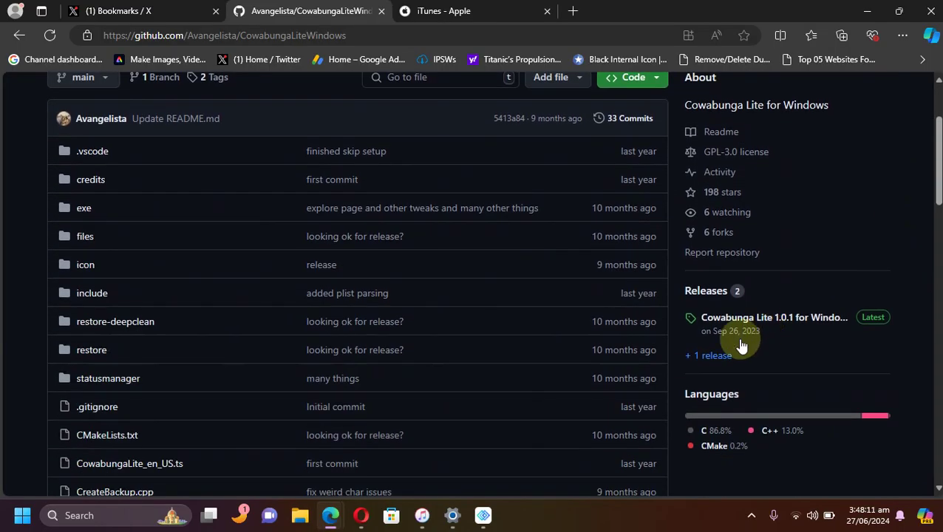
{"action": "left_click", "coordinate": [739, 318]}
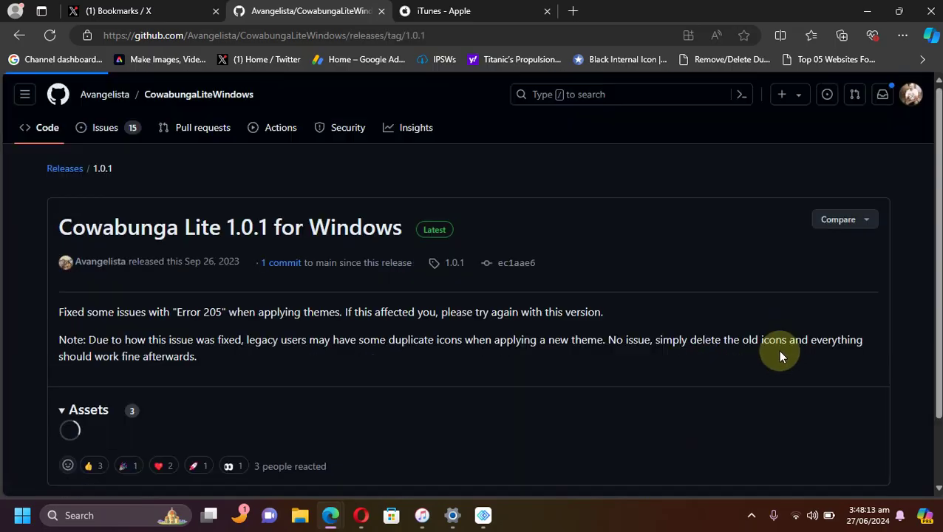
{"action": "scroll", "coordinate": [458, 322], "scroll_direction": "down", "scroll_amount": 2}
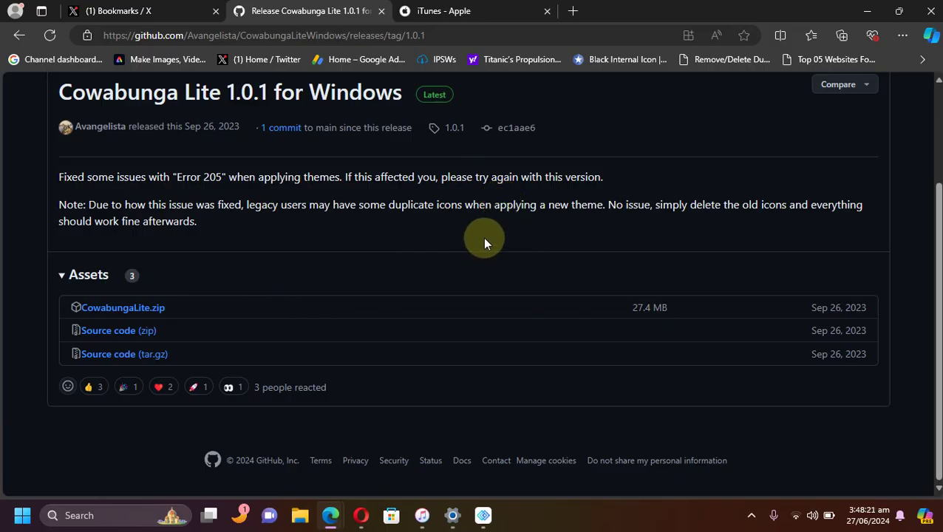
- Look through Apple's iTunes web page for the Windows download options
{"action": "left_click", "coordinate": [474, 11]}
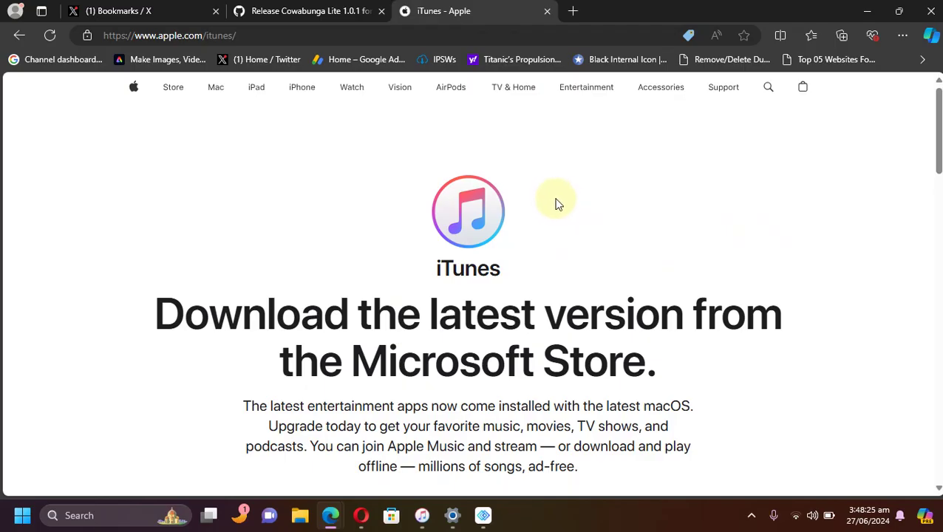
{"action": "scroll", "coordinate": [558, 199], "scroll_direction": "down", "scroll_amount": 10}
{"action": "scroll", "coordinate": [735, 260], "scroll_direction": "down", "scroll_amount": 1}
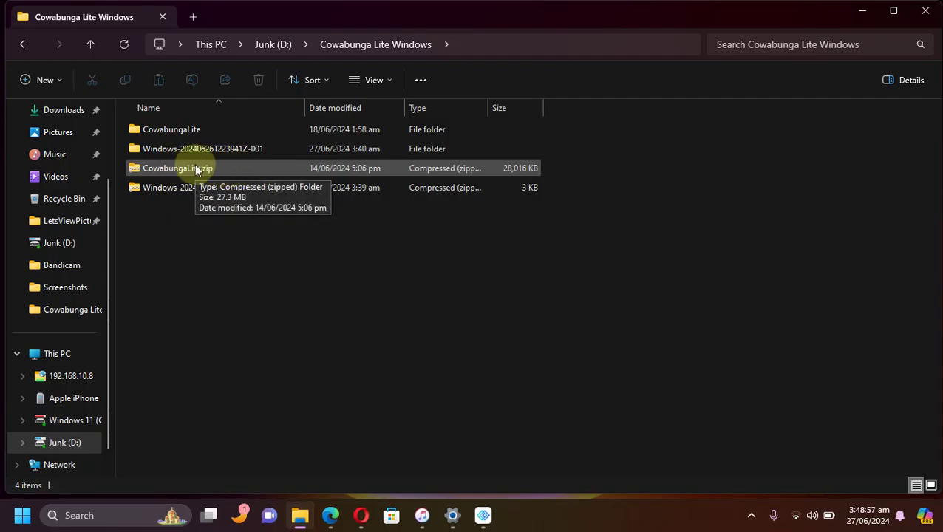
{"action": "left_click", "coordinate": [189, 167]}
{"action": "right_click", "coordinate": [188, 169]}
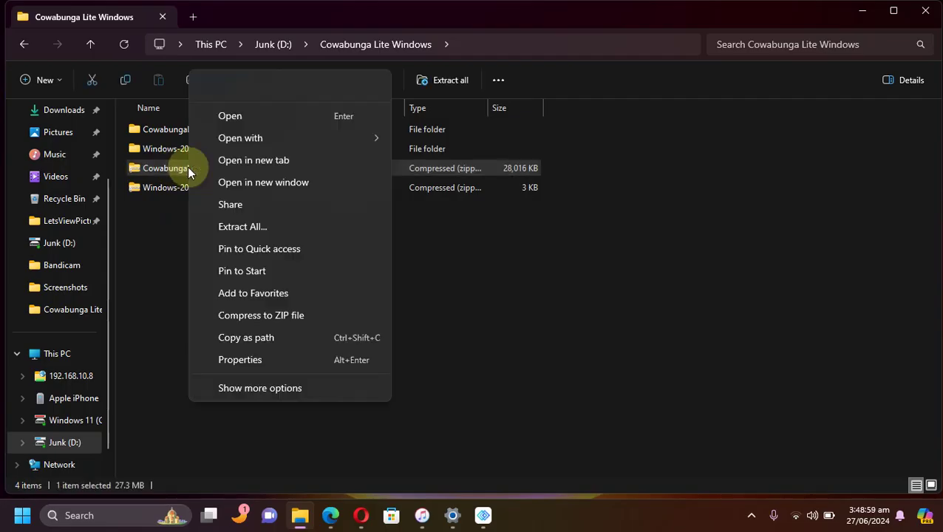
{"action": "left_click", "coordinate": [175, 237]}
- Launch CowabungaLite.exe from the extracted CowabungaLite-1.0.1 folder and open its Setup Options
{"action": "double_click", "coordinate": [176, 130]}
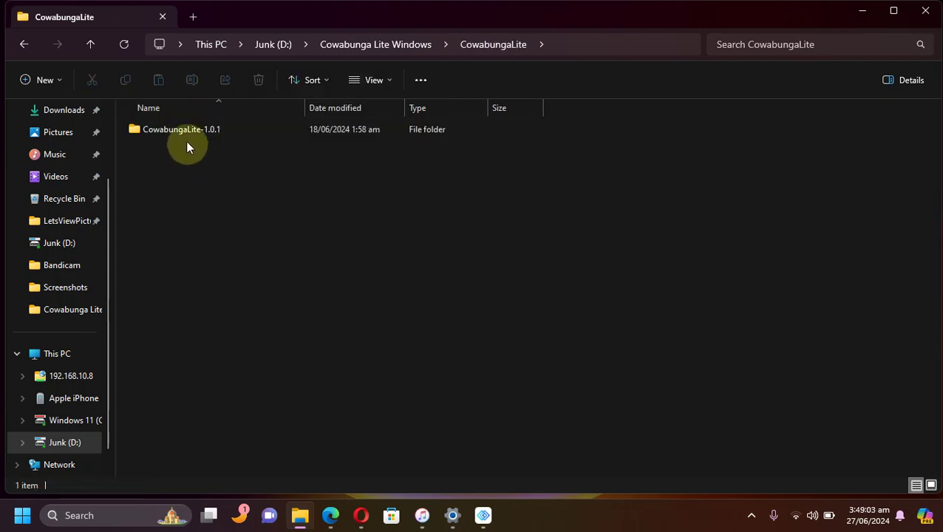
{"action": "double_click", "coordinate": [180, 131]}
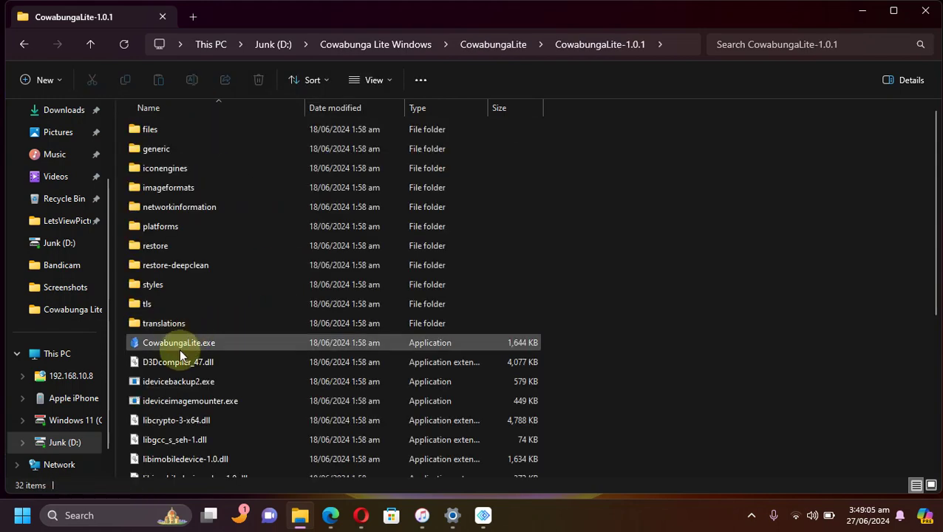
{"action": "double_click", "coordinate": [181, 346]}
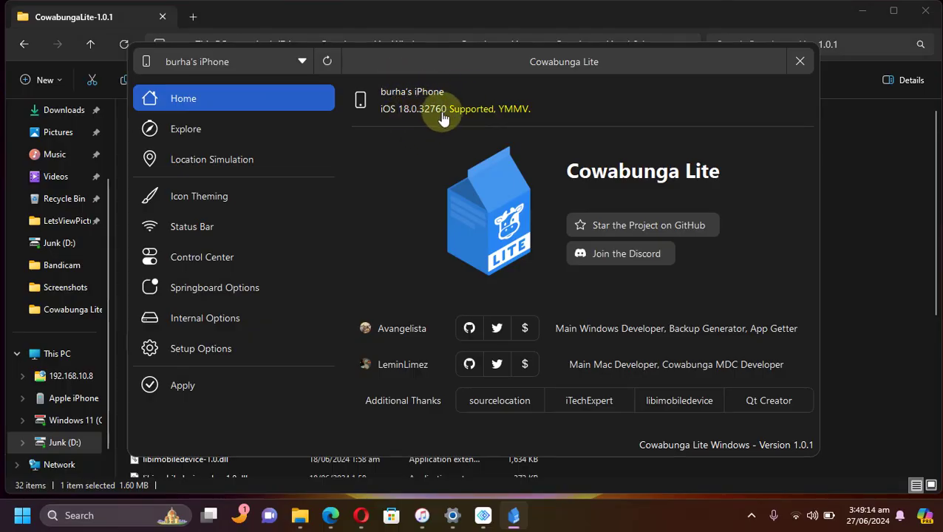
{"action": "left_click", "coordinate": [192, 352]}
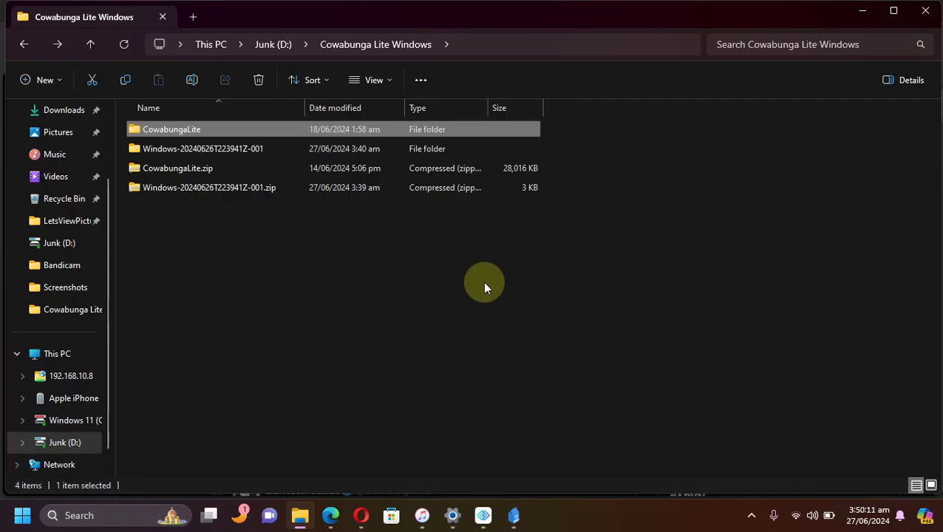
- Copy com.apple.mobileslideshow.plist from the Add folder of Old Photos UI inside the extracted Windows-20240626T223941Z-001 folder
{"action": "left_click", "coordinate": [176, 188]}
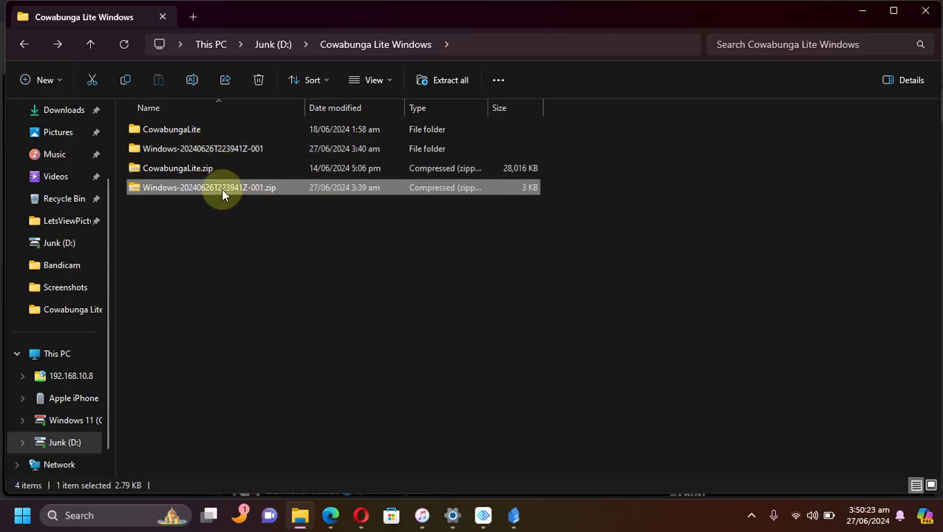
{"action": "double_click", "coordinate": [216, 149]}
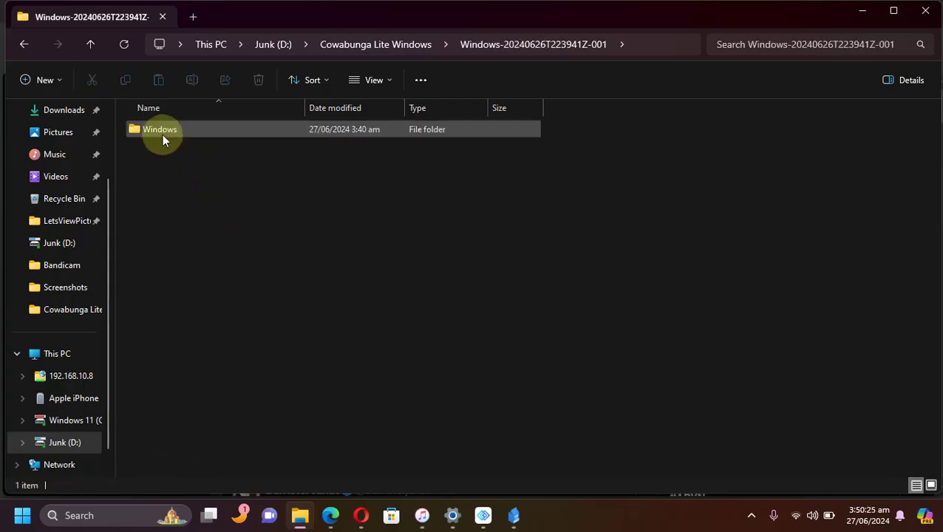
{"action": "double_click", "coordinate": [162, 134]}
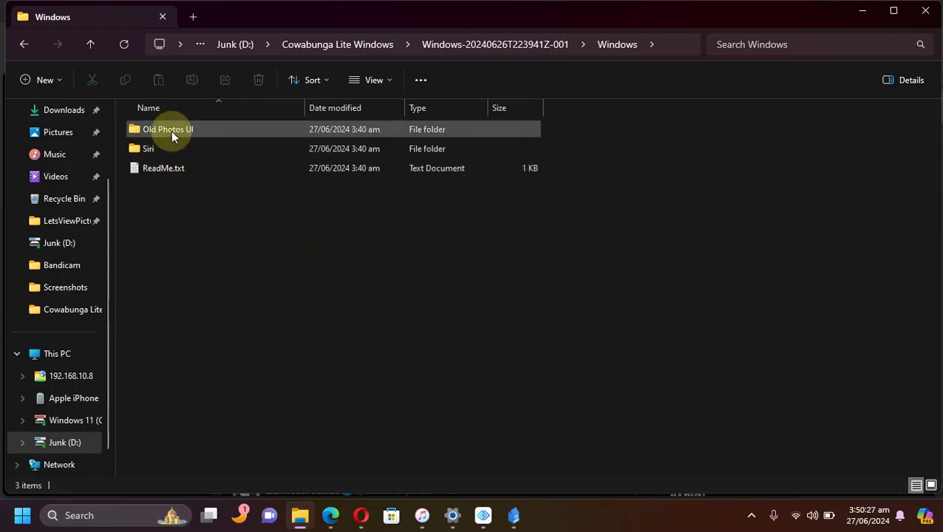
{"action": "double_click", "coordinate": [187, 129]}
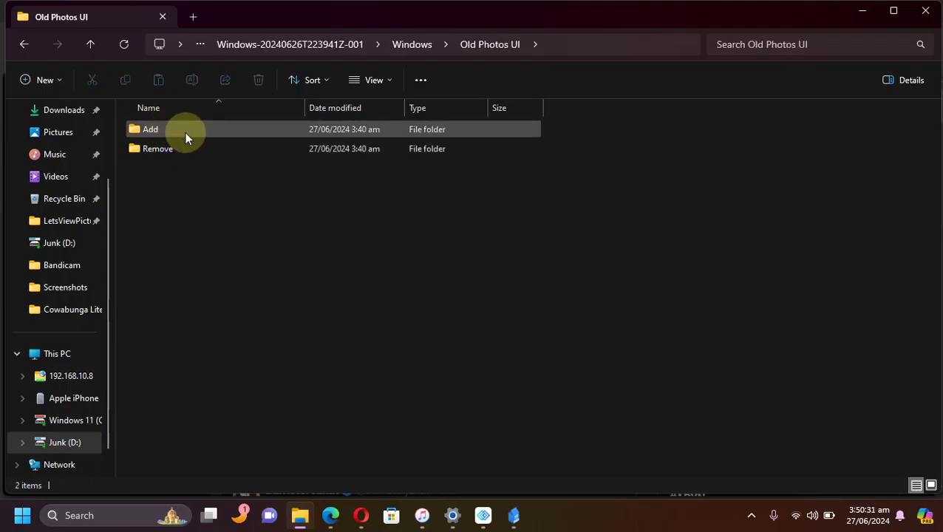
{"action": "double_click", "coordinate": [153, 129]}
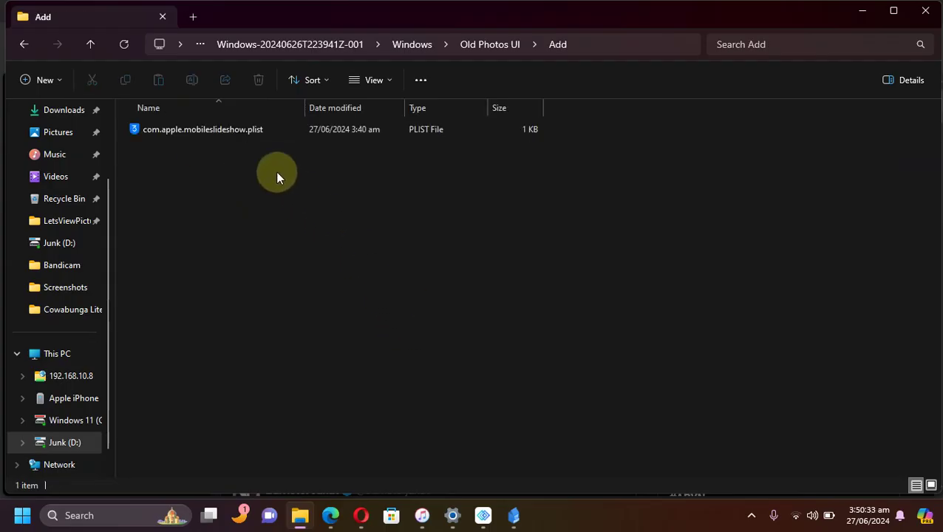
{"action": "left_click", "coordinate": [219, 129]}
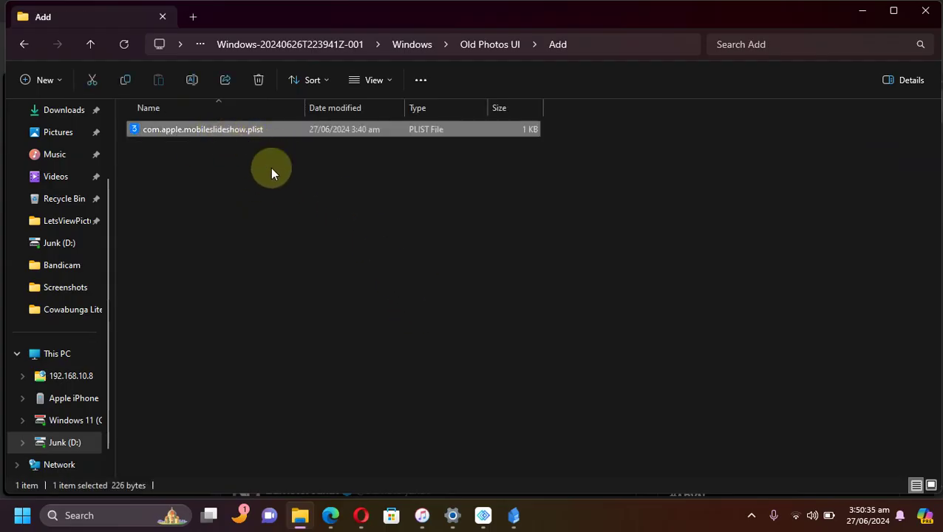
{"action": "right_click", "coordinate": [212, 130]}
{"action": "left_click", "coordinate": [254, 148]}
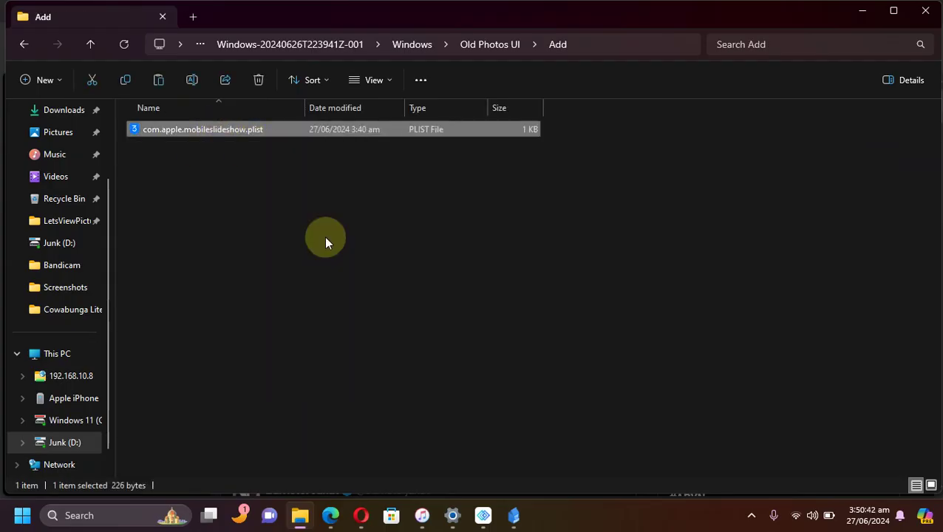
- Go to the %appdata% directory and open the Workspace folder inside CowabungaLite
{"action": "key", "text": "super+r"}
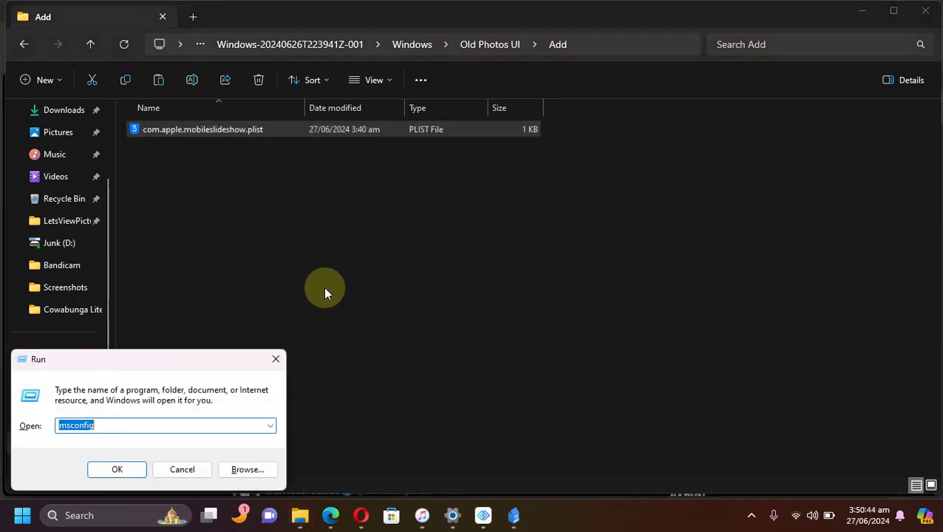
{"action": "type", "text": "%appdata%"}
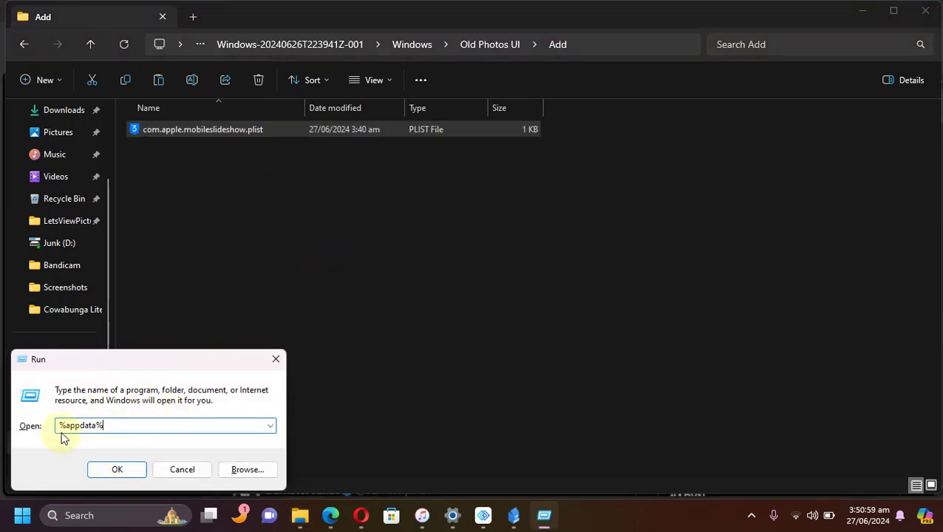
{"action": "left_click", "coordinate": [116, 471]}
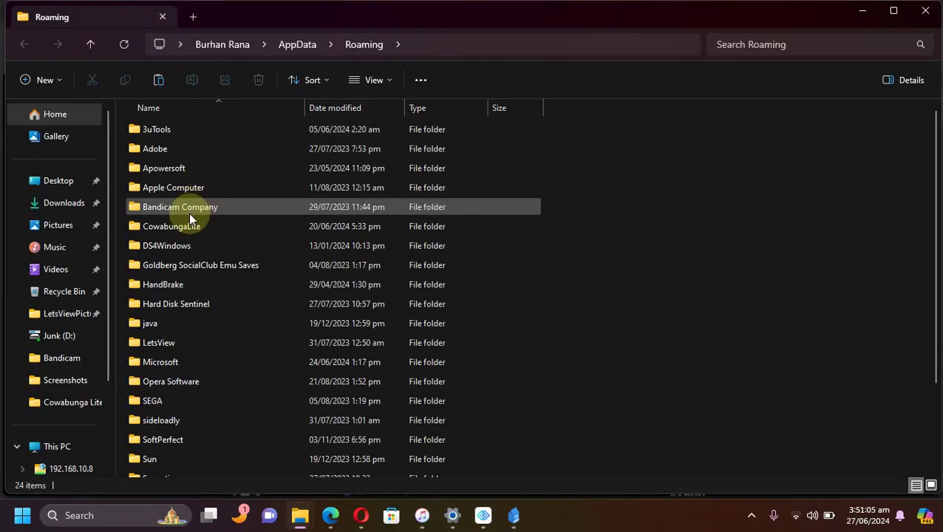
{"action": "double_click", "coordinate": [175, 228]}
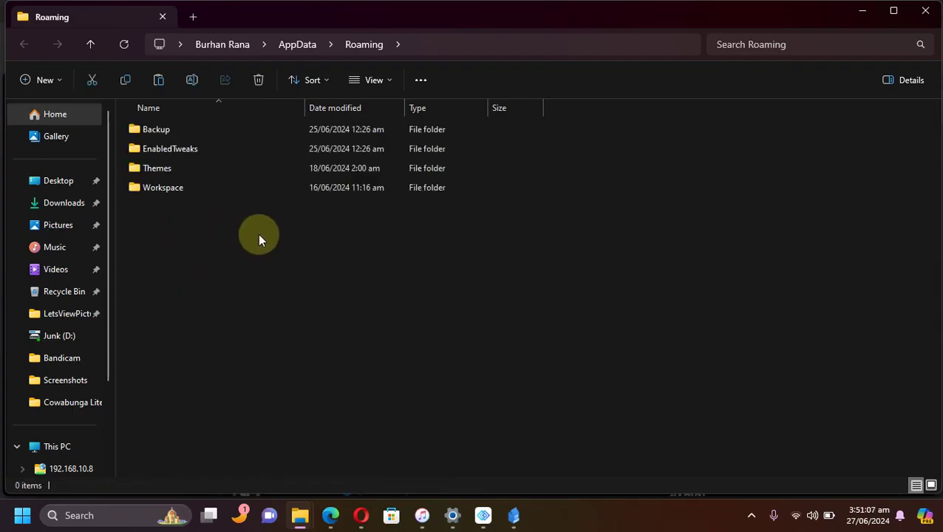
{"action": "double_click", "coordinate": [177, 189]}
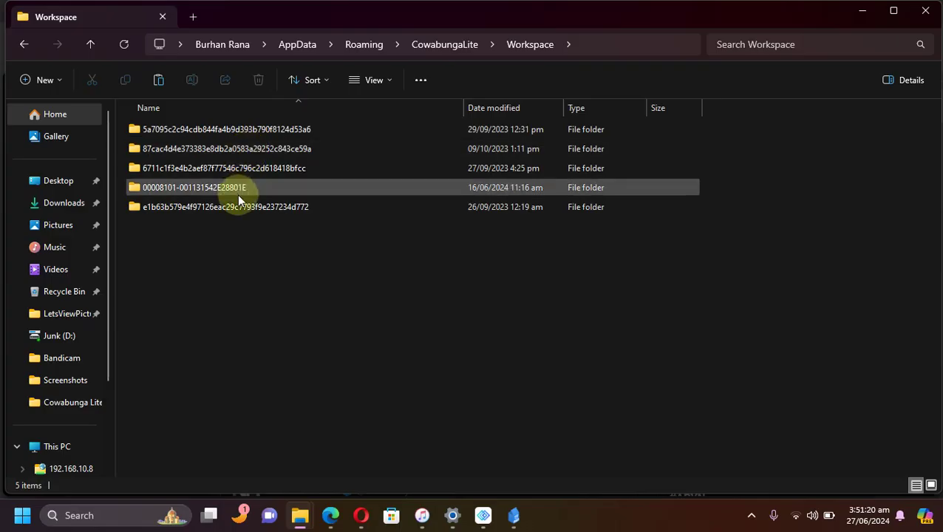
- Switch to iTunes and look up the connected iPhone's device identifier through its Model Number entry
{"action": "left_click", "coordinate": [424, 519]}
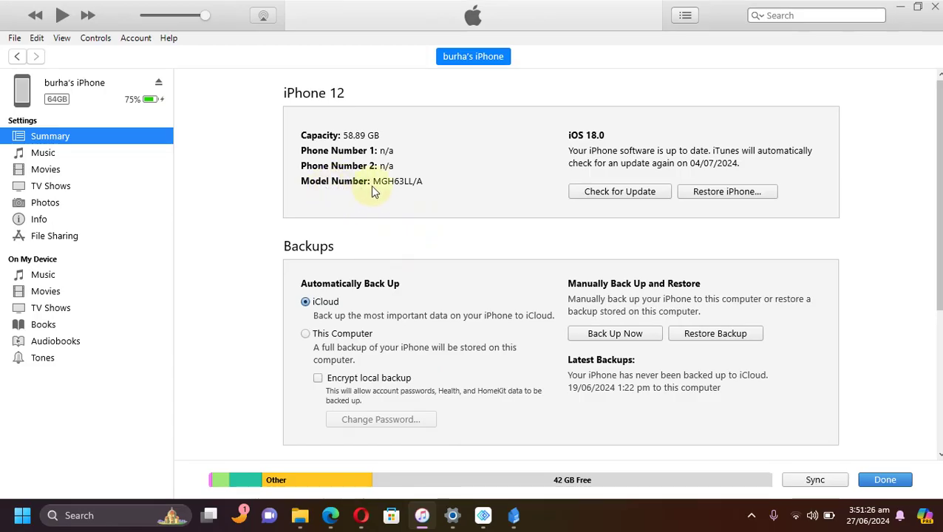
{"action": "left_click", "coordinate": [335, 185]}
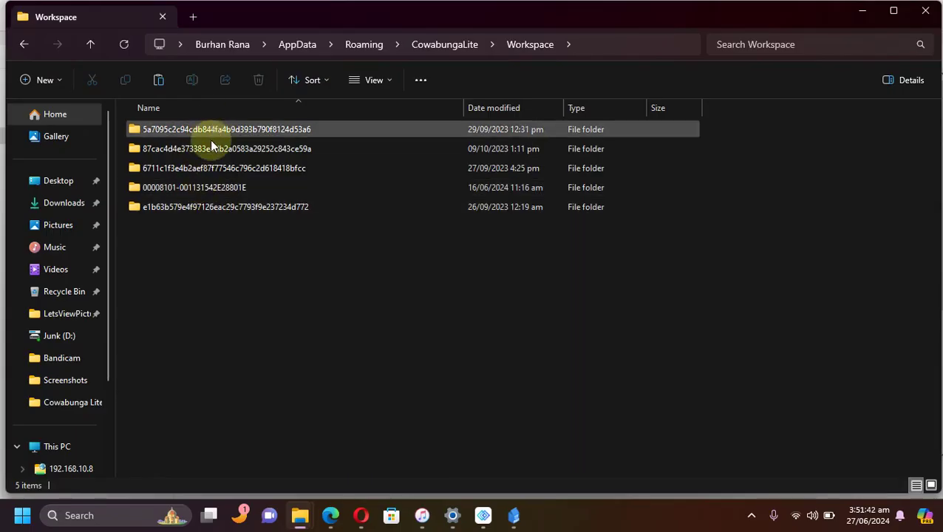
- Paste the copied plist into the mobile folder under SkipSetup > ManagedPreferencesDomain in the iPhone's workspace folder
{"action": "double_click", "coordinate": [219, 189]}
{"action": "double_click", "coordinate": [169, 166]}
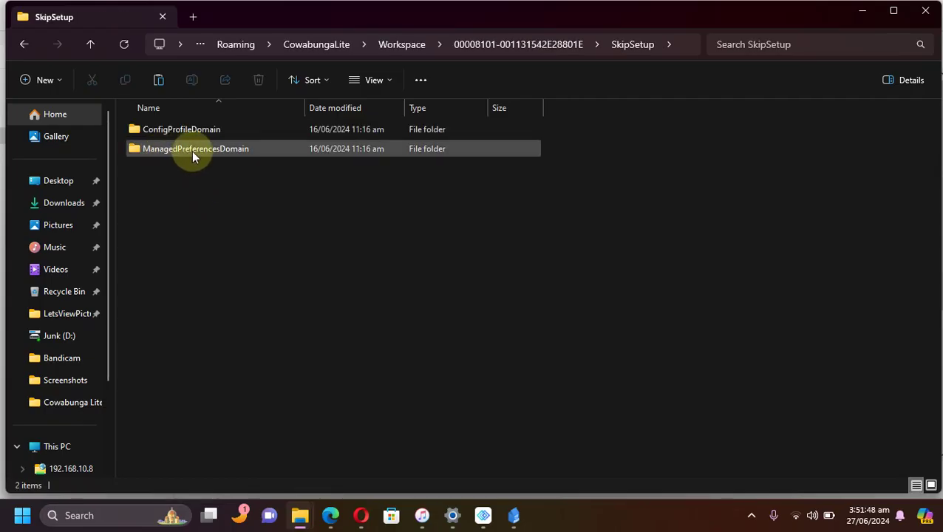
{"action": "double_click", "coordinate": [209, 148]}
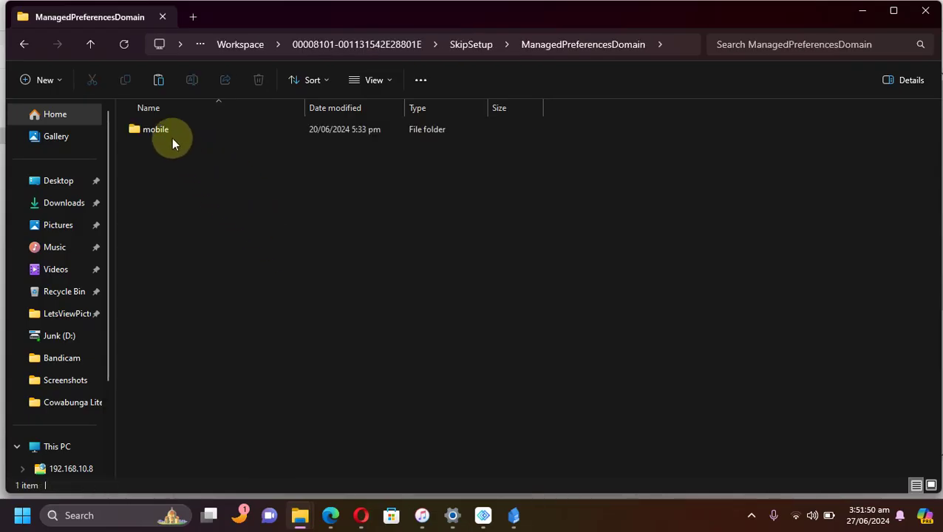
{"action": "double_click", "coordinate": [170, 135]}
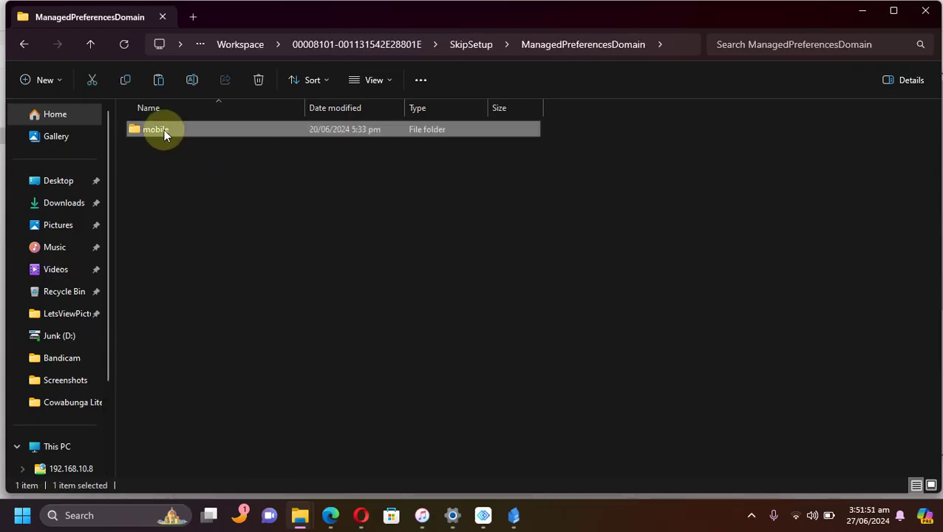
{"action": "right_click", "coordinate": [290, 228]}
{"action": "left_click", "coordinate": [311, 244]}
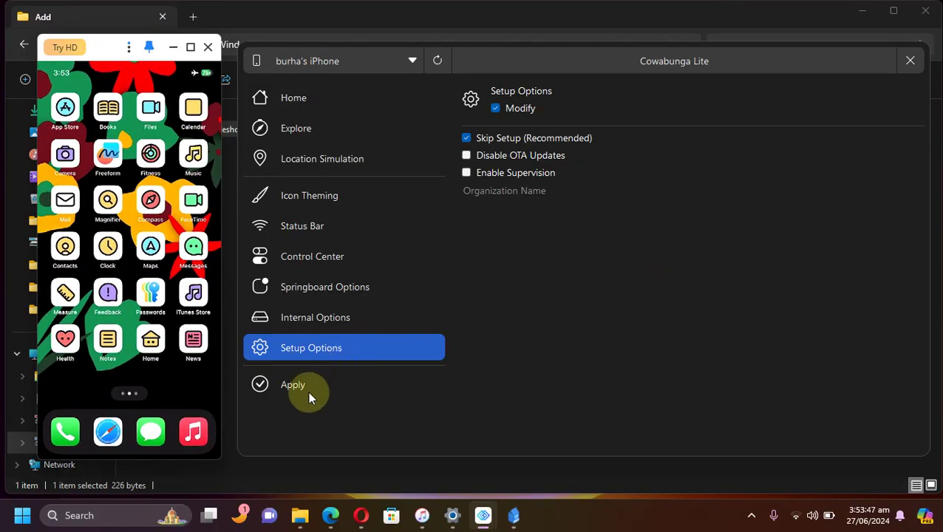
- Apply the modified Setup Options tweak to the iPhone in Cowabunga Lite
{"action": "left_click", "coordinate": [292, 390]}
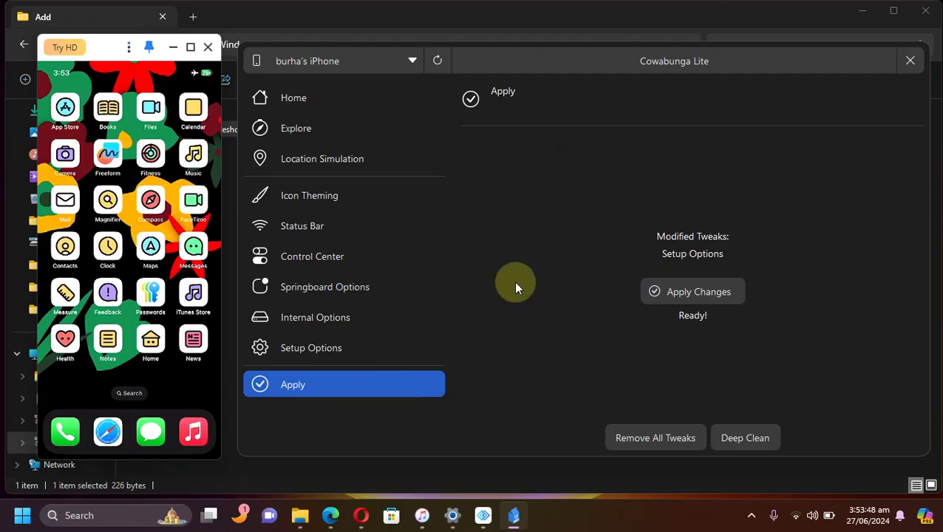
{"action": "left_click", "coordinate": [696, 294]}
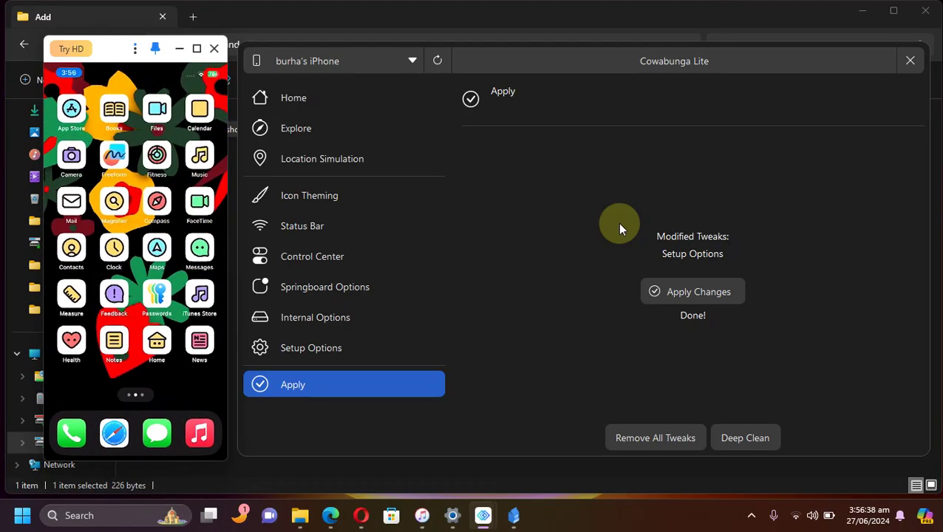
- Check the iPhone's iOS version on Cowabunga Lite's Home page and on the phone's mirrored About screen
{"action": "left_click", "coordinate": [315, 97]}
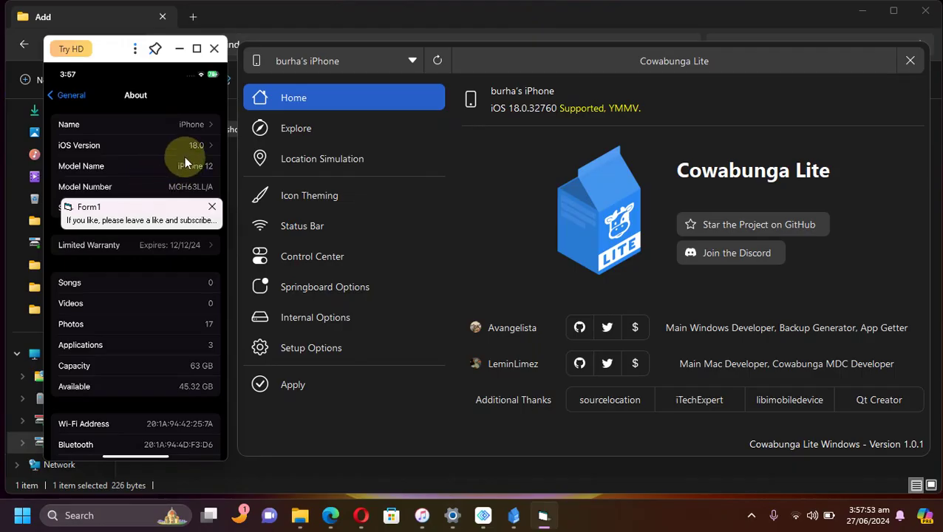
{"action": "left_click", "coordinate": [183, 155]}
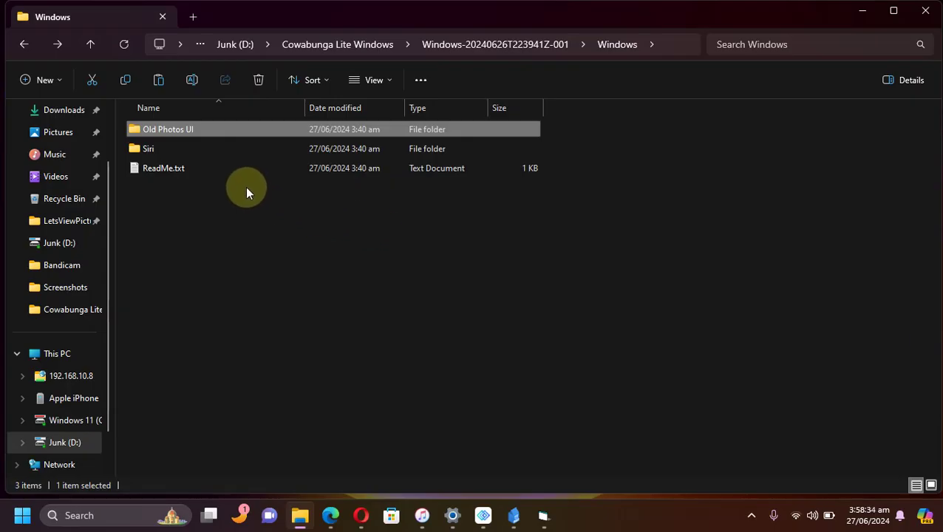
- Select com.apple.mobileslideshow.plist in the Remove folder of Old Photos UI
{"action": "double_click", "coordinate": [166, 130]}
{"action": "left_click", "coordinate": [171, 150]}
{"action": "double_click", "coordinate": [170, 150]}
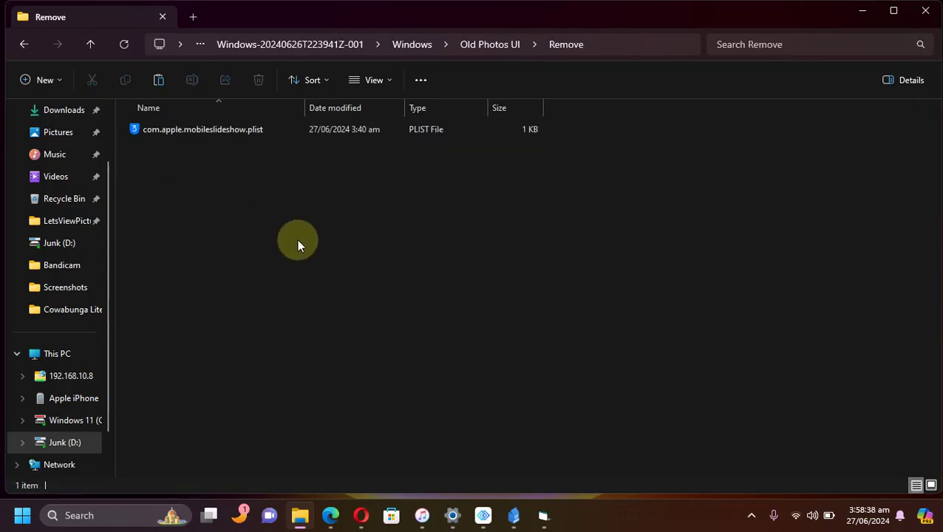
{"action": "left_click", "coordinate": [227, 129]}
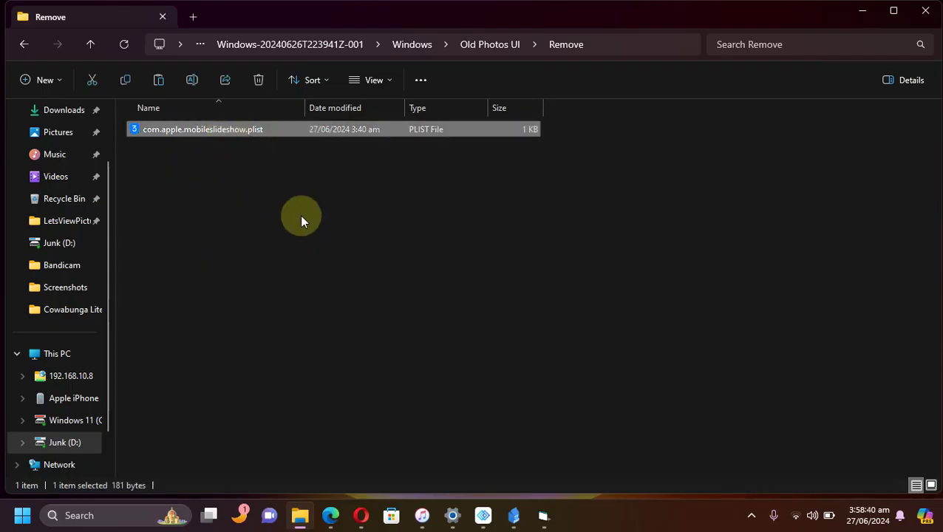